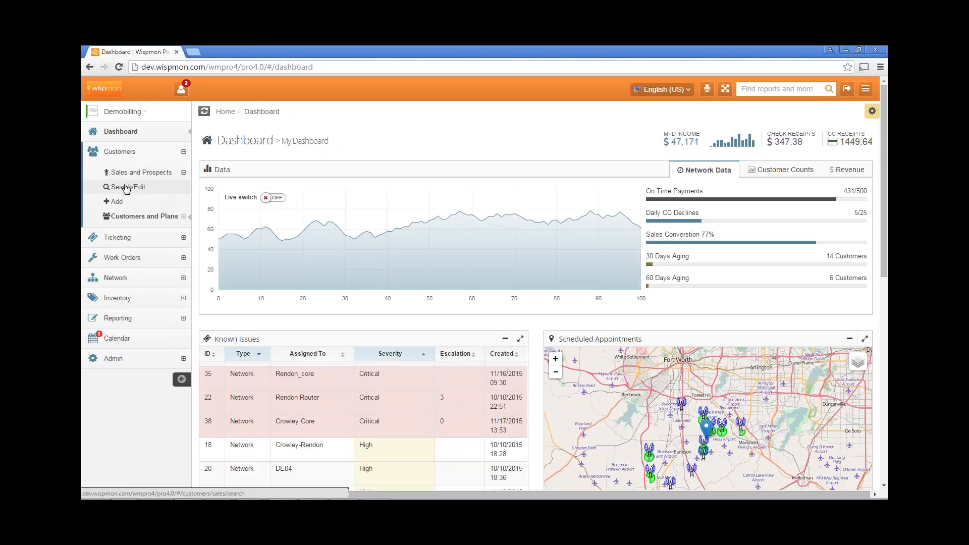
# Open the sales search, filter the list by status "pros", and open the prospect located in Prescott Valley
pyautogui.click(127, 187)
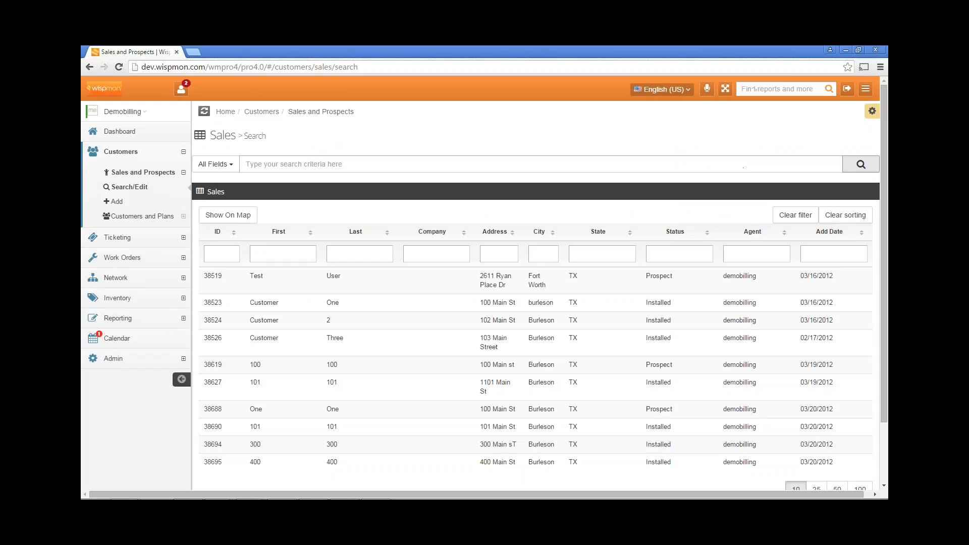
pyautogui.click(674, 256)
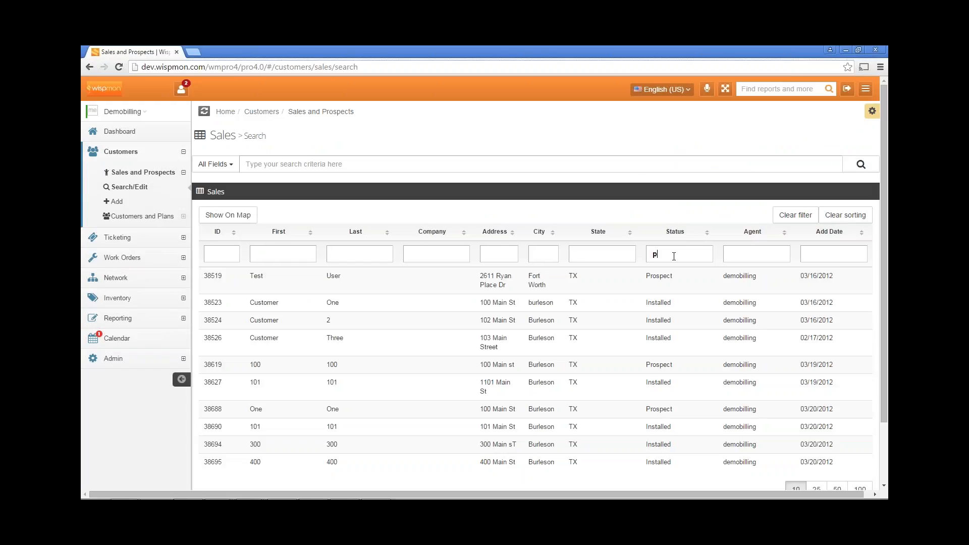
pyautogui.write('pros')
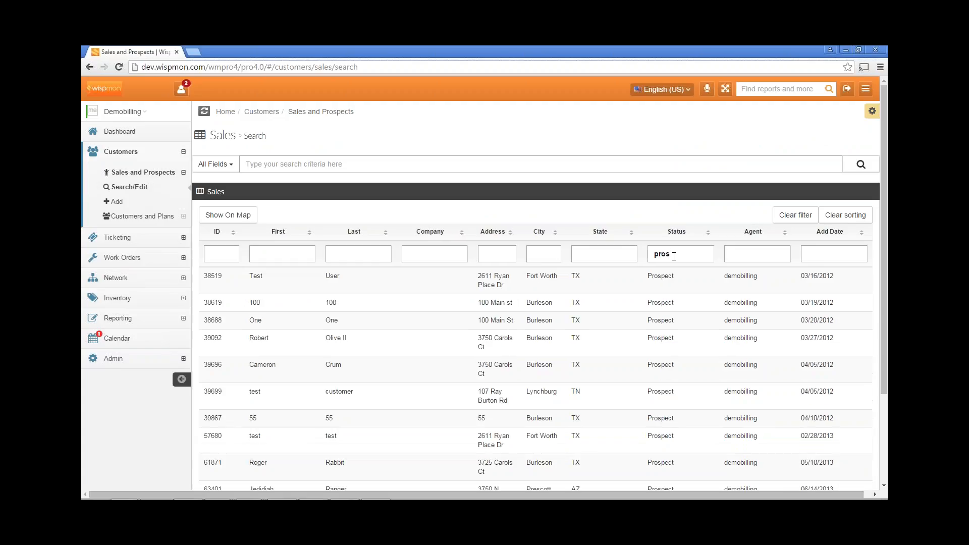
pyautogui.scroll(-1, 682, 282)
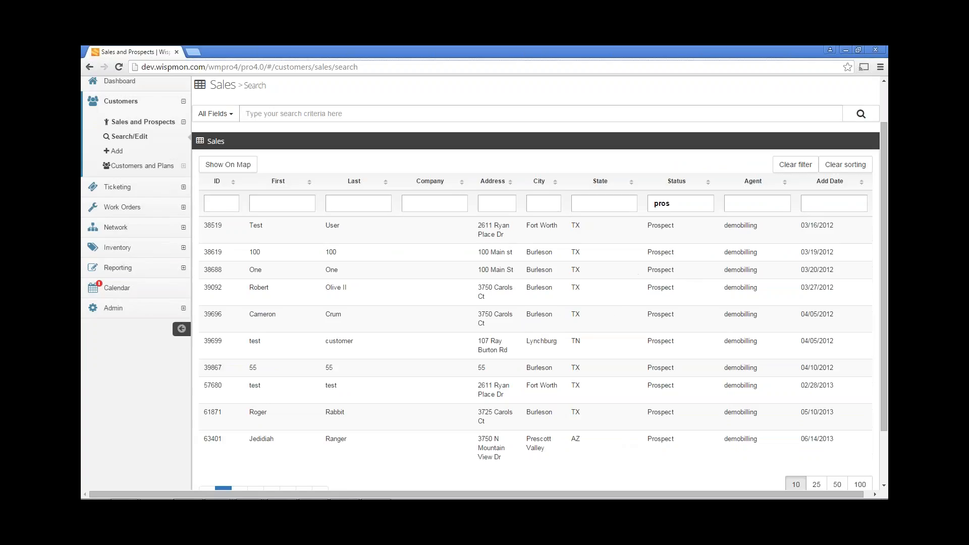
pyautogui.click(268, 440)
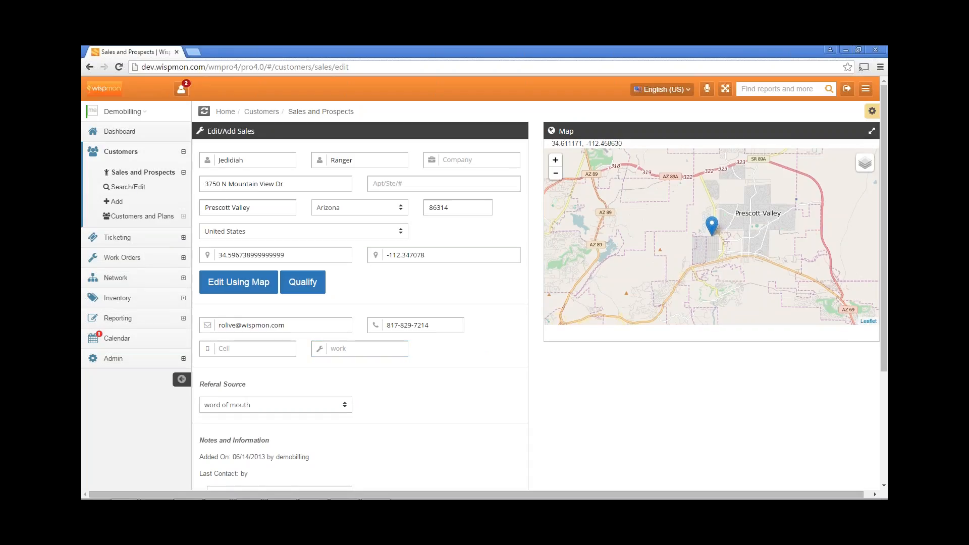
# Return to the sales search, filter the status by "pros", and open the Burleson prospect added on 05/10/2013
pyautogui.click(126, 189)
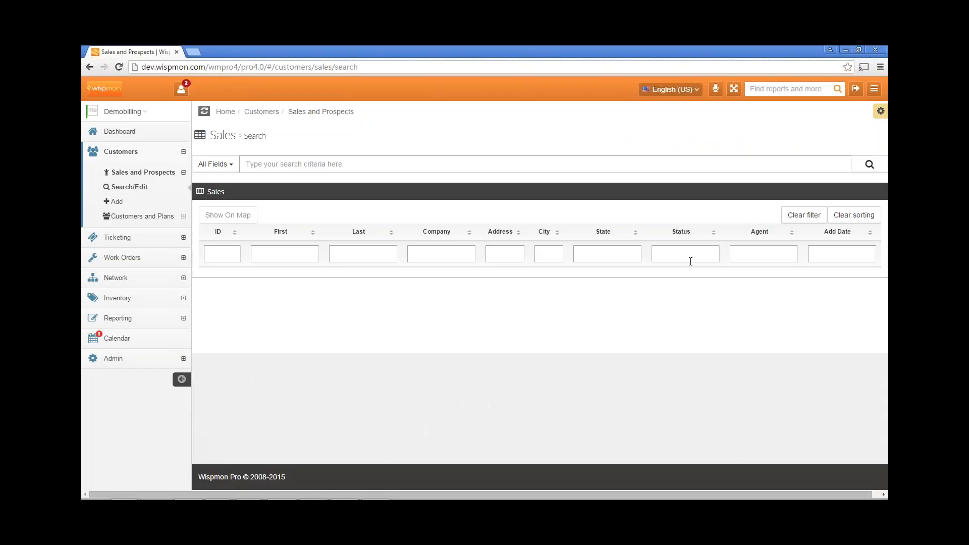
pyautogui.click(861, 171)
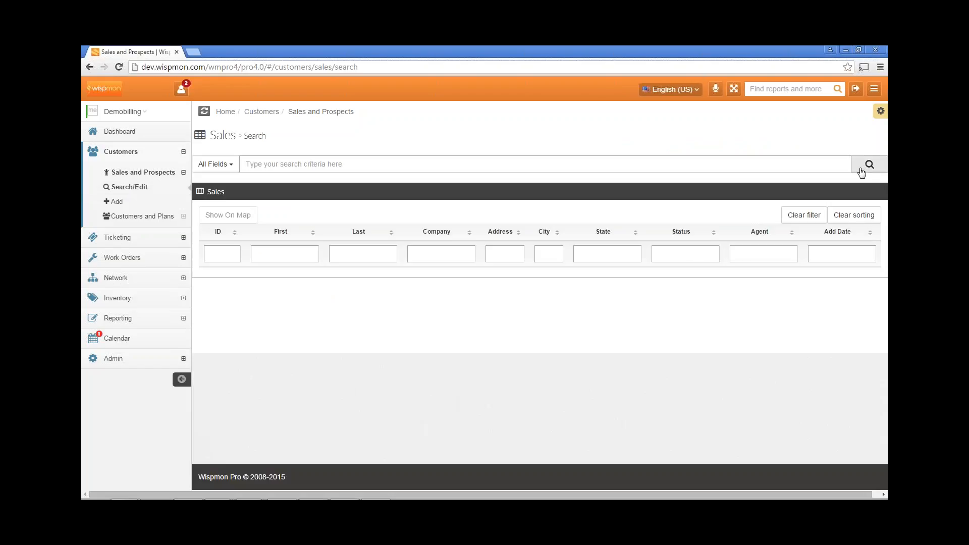
pyautogui.click(690, 256)
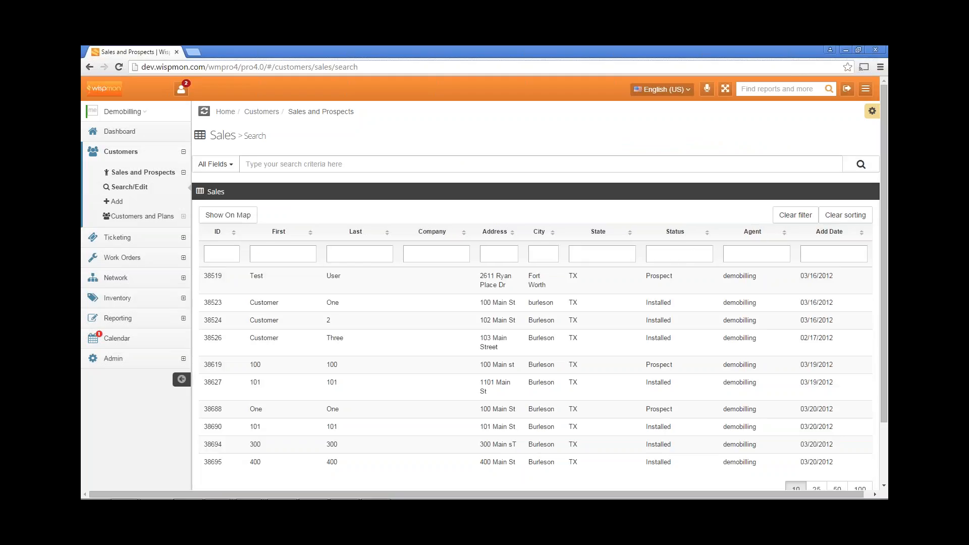
pyautogui.write('pros')
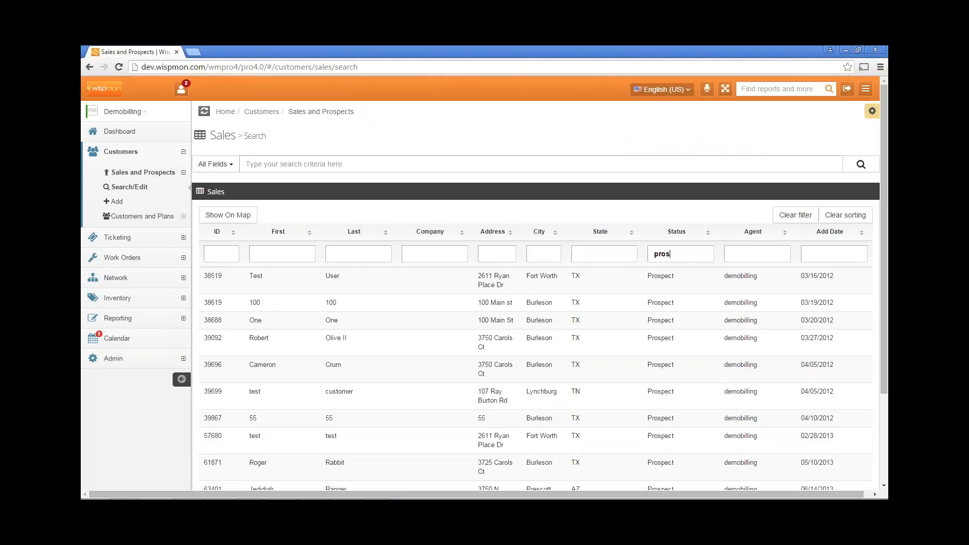
pyautogui.scroll(-1, 667, 273)
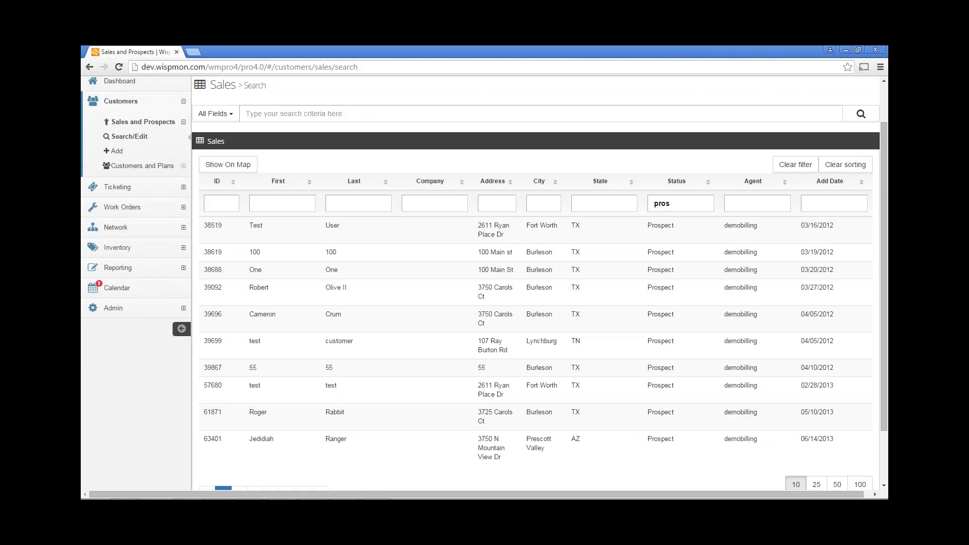
pyautogui.click(414, 413)
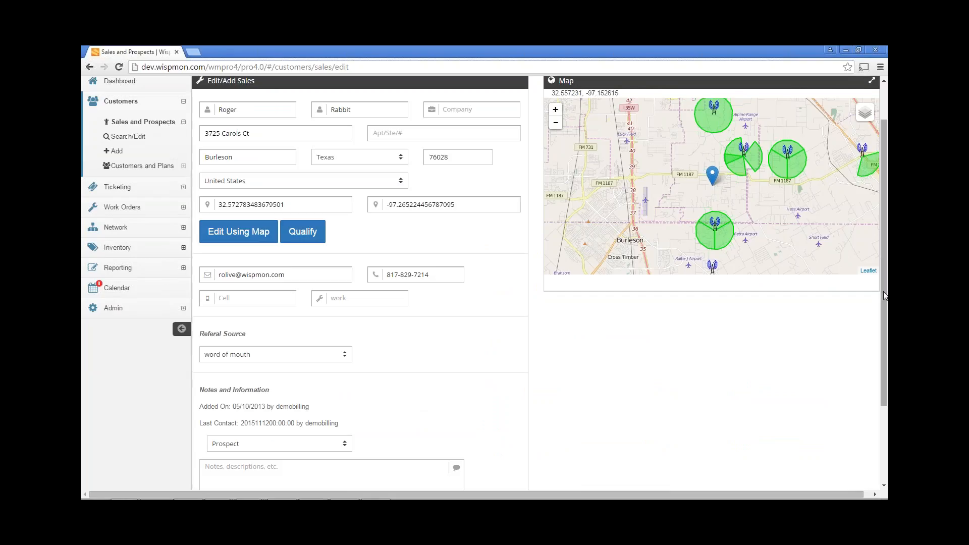
# Edit the prospect's location using the map in Hybrid view, placing the marker at the east end of the large white-roofed building
pyautogui.scroll(2, 883, 292)
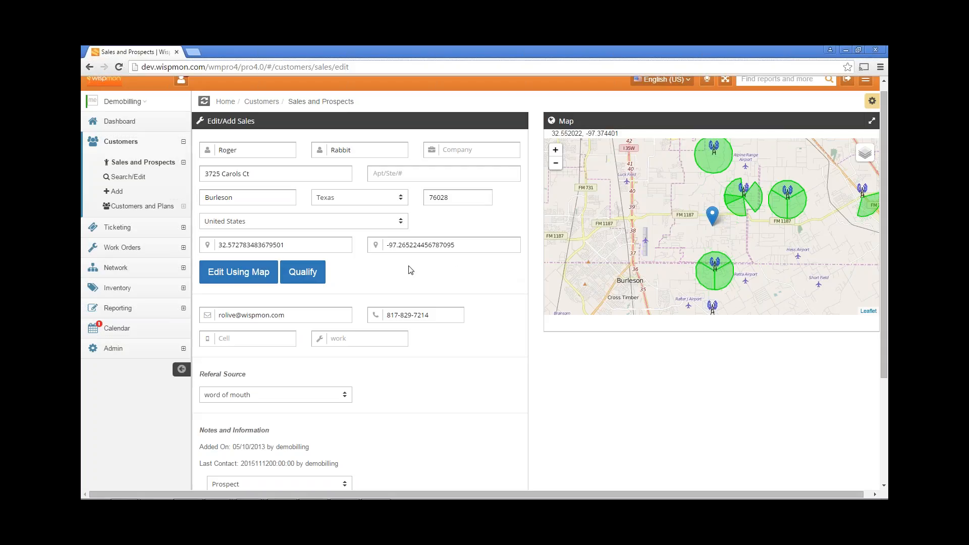
pyautogui.click(252, 276)
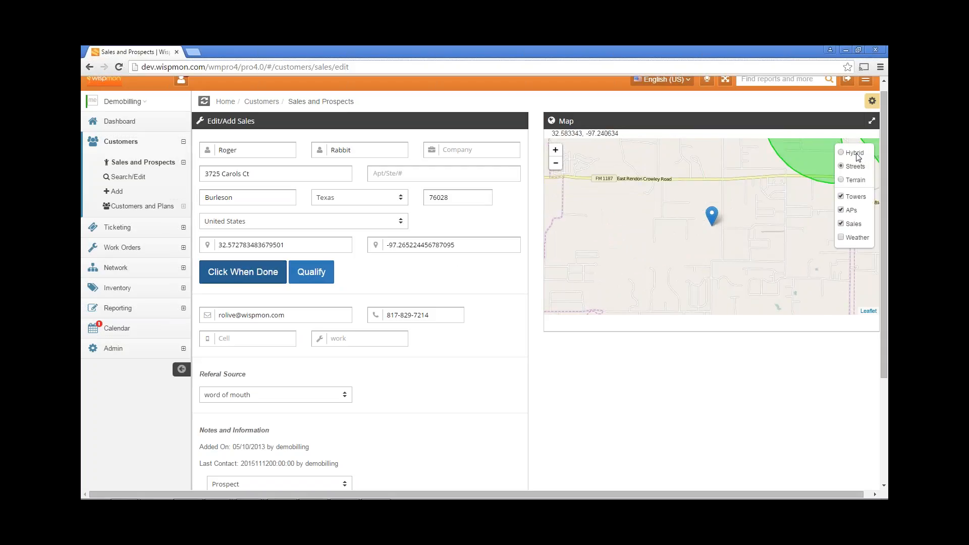
pyautogui.click(855, 153)
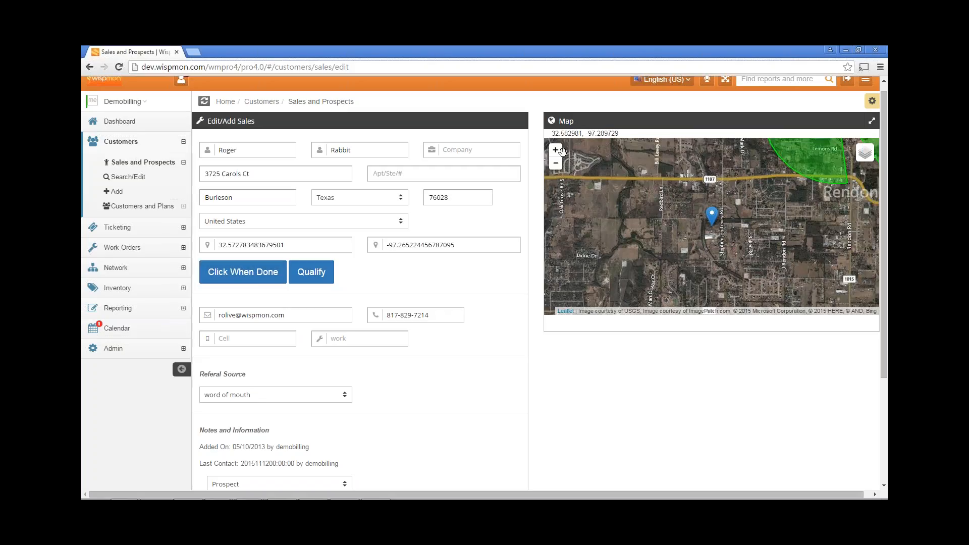
pyautogui.click(556, 150)
pyautogui.click(555, 150)
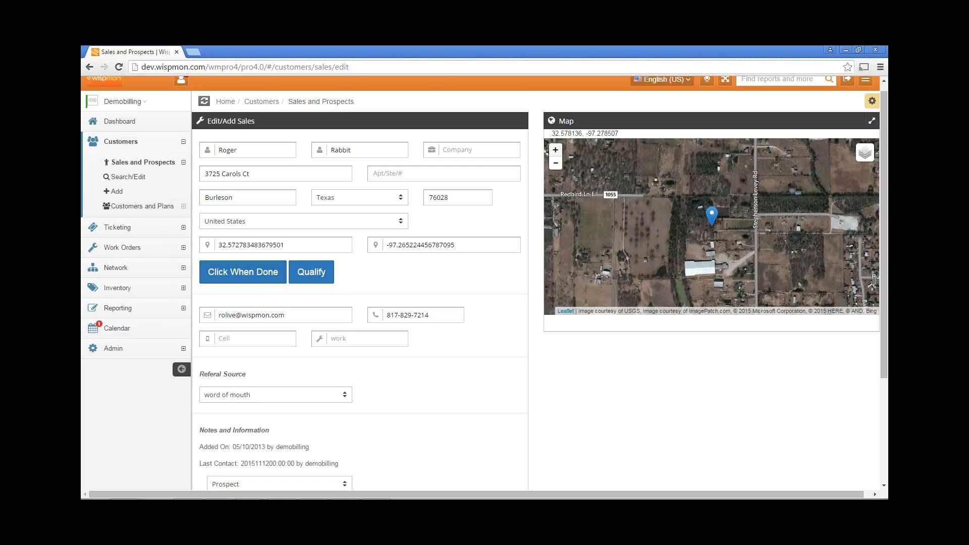
pyautogui.click(555, 150)
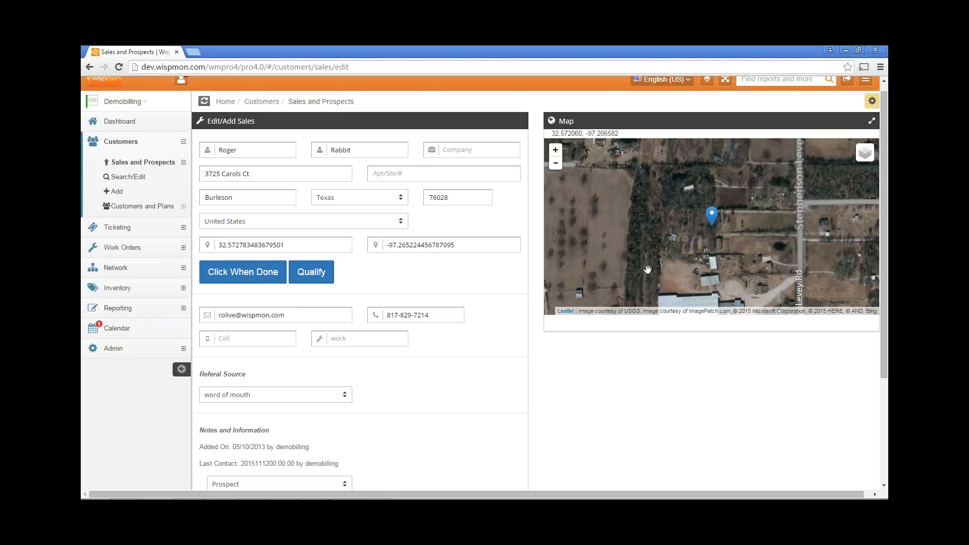
pyautogui.moveTo(648, 268); pyautogui.dragTo(645, 242)
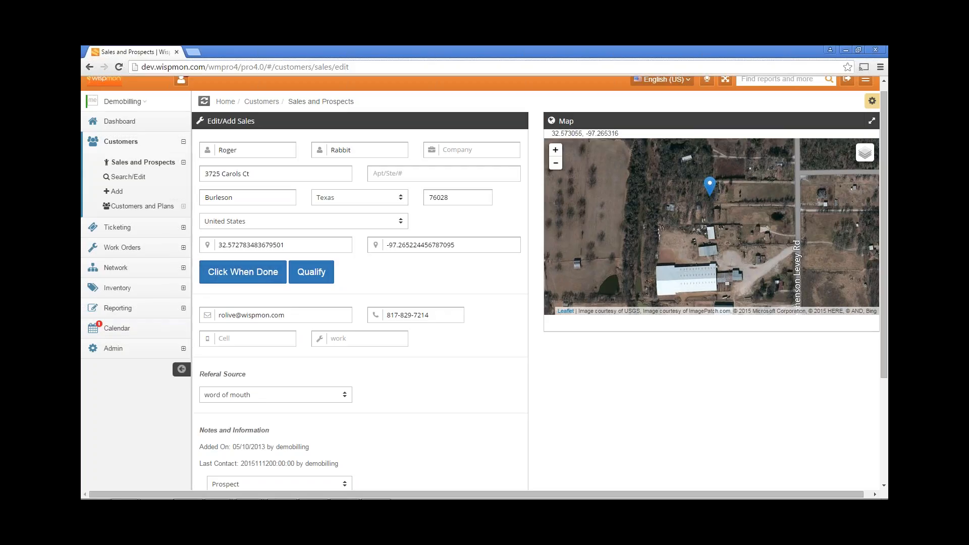
pyautogui.moveTo(710, 200); pyautogui.dragTo(715, 265)
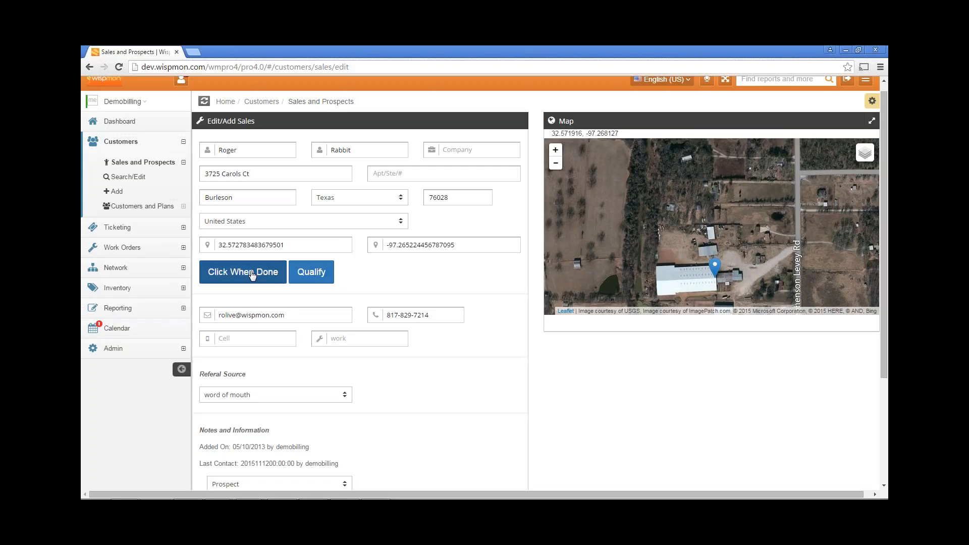
pyautogui.click(251, 275)
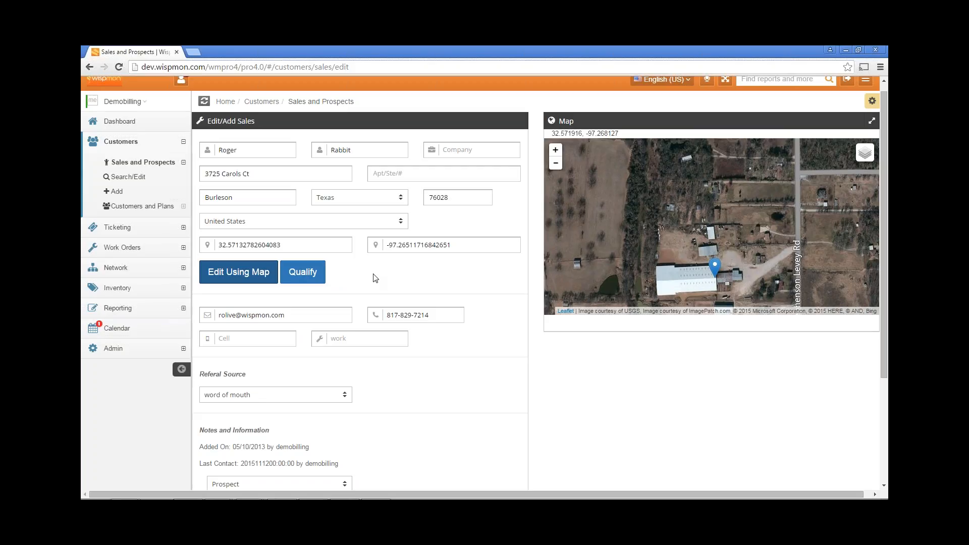
# Run the prospect's qualification with the Rx Elv set to 45
pyautogui.click(303, 273)
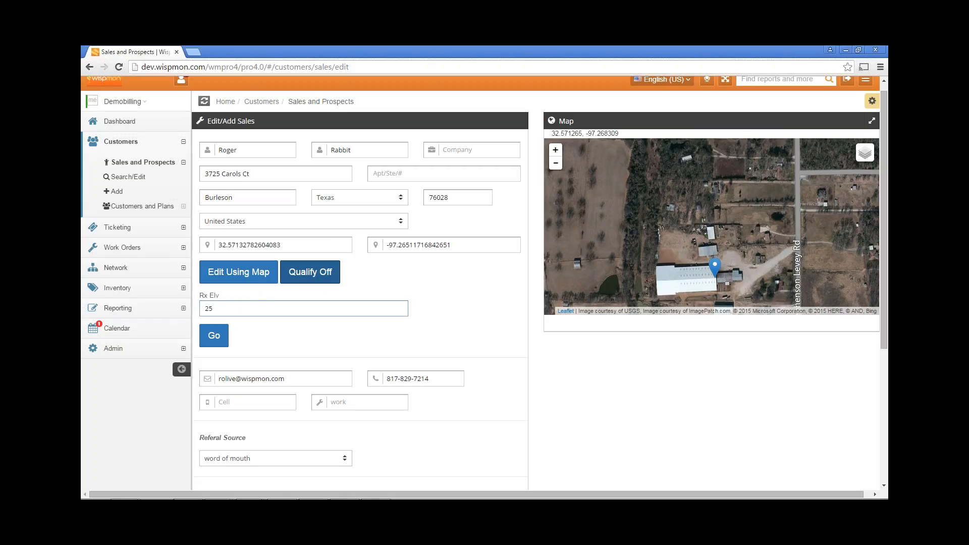
pyautogui.doubleClick(222, 308)
pyautogui.moveTo(224, 297); pyautogui.dragTo(200, 296)
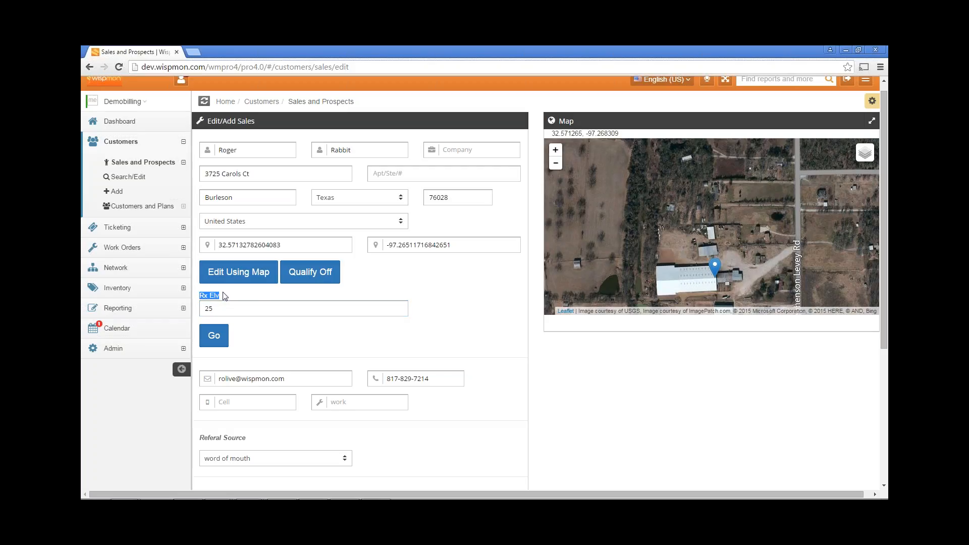
pyautogui.moveTo(223, 309); pyautogui.dragTo(201, 312)
pyautogui.write('45')
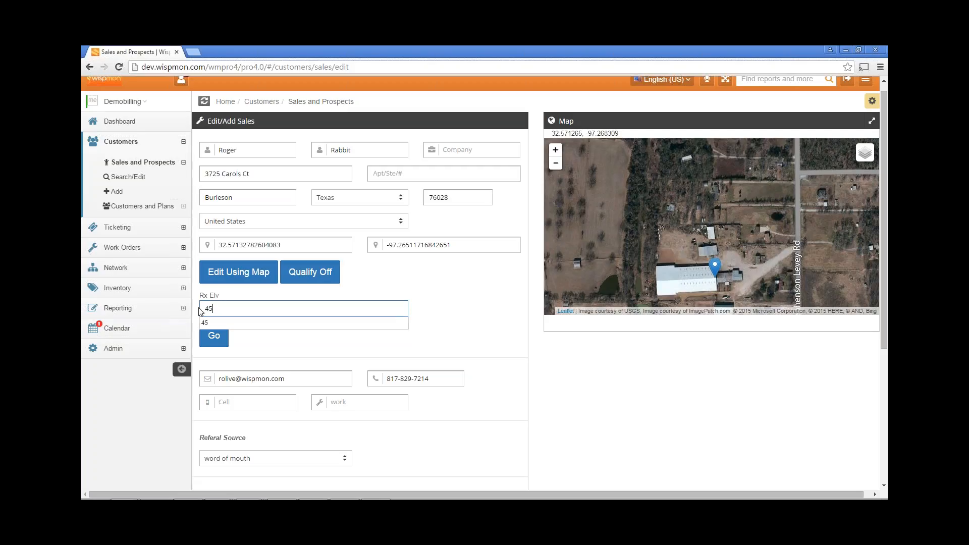
pyautogui.click(207, 323)
pyautogui.click(213, 338)
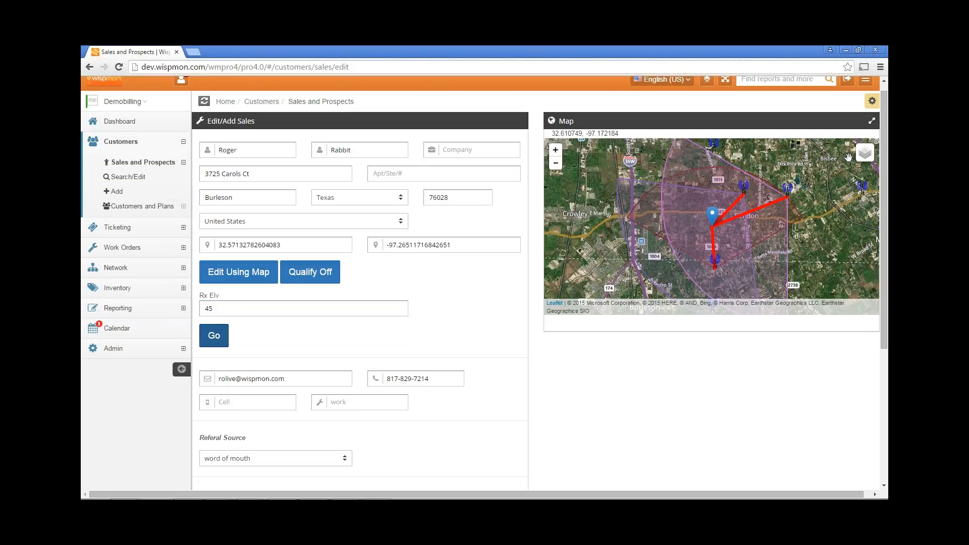
# Switch the qualification map's base layer to Streets
pyautogui.moveTo(863, 161)
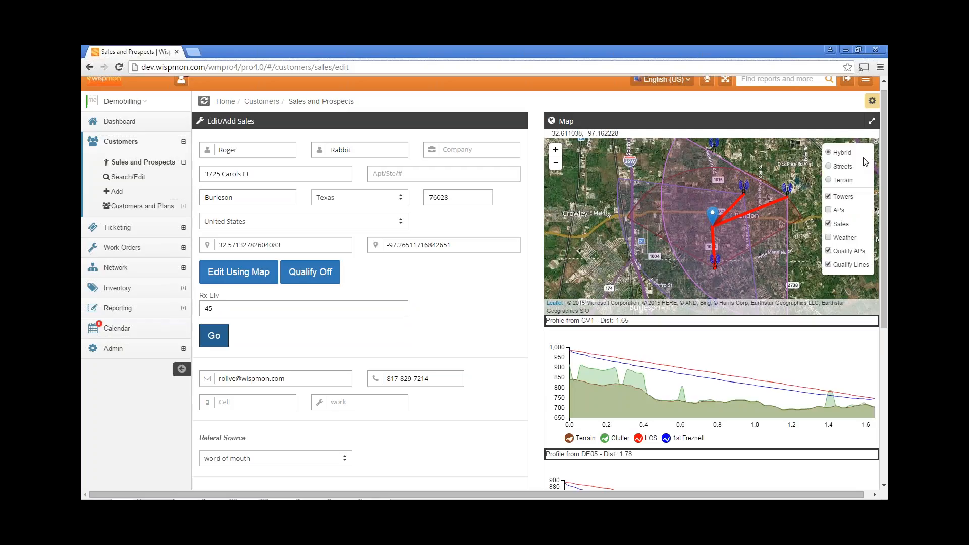
pyautogui.click(853, 167)
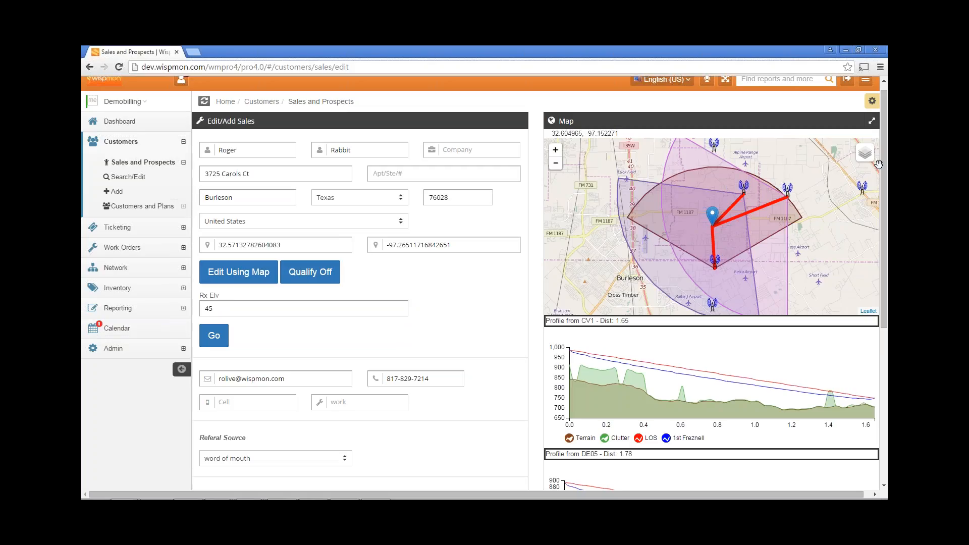
pyautogui.moveTo(883, 190); pyautogui.dragTo(883, 200)
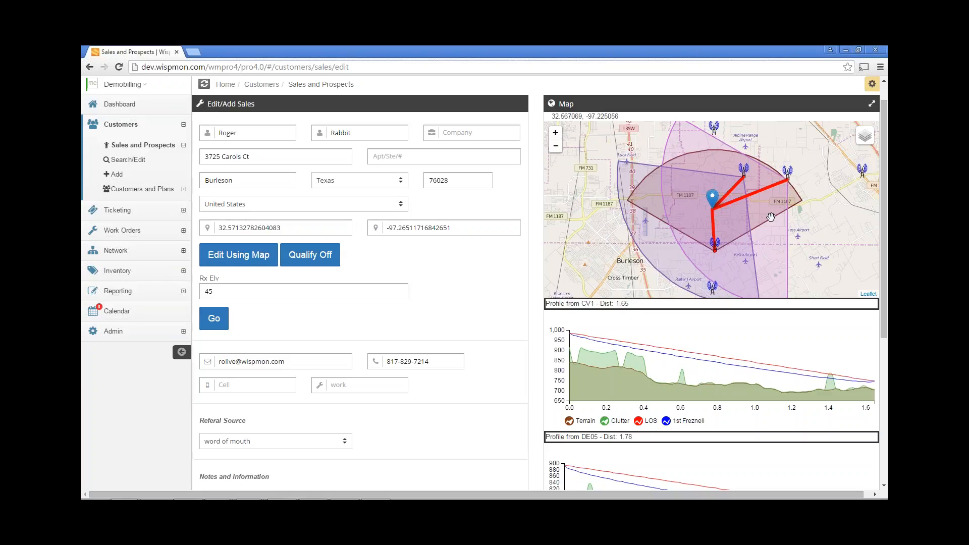
# Toggle the LOS, 1st Freznell, Clutter and Terrain series off and back on in the path profile charts
pyautogui.moveTo(882, 177); pyautogui.dragTo(883, 247)
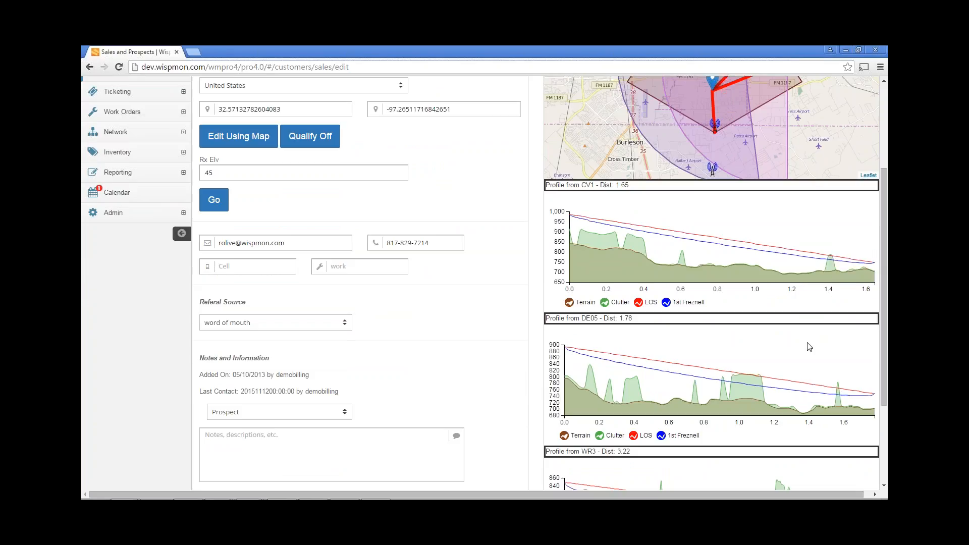
pyautogui.click(639, 303)
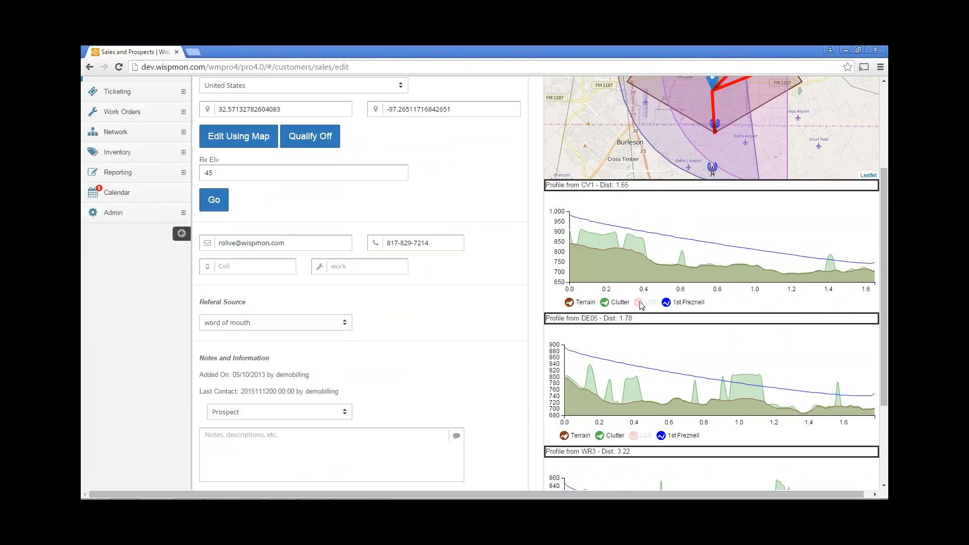
pyautogui.click(640, 304)
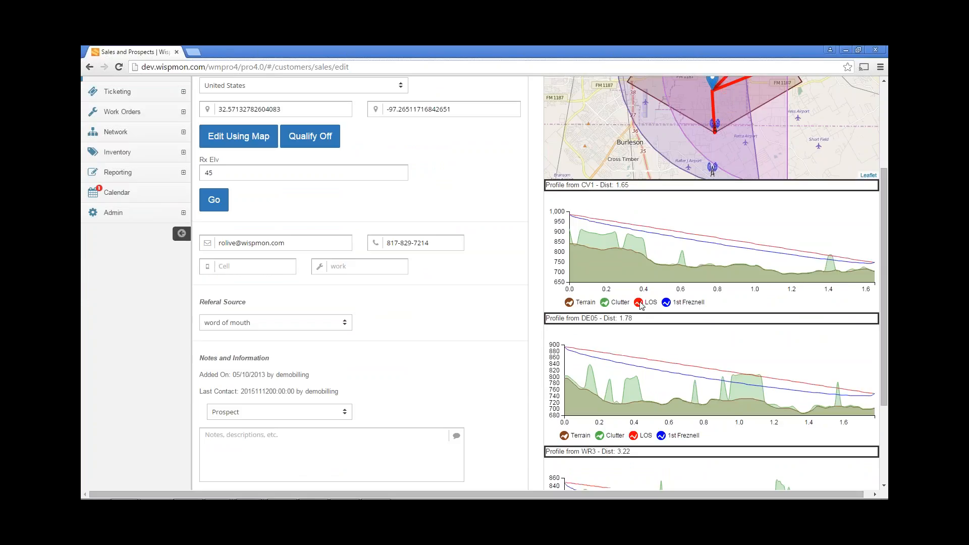
pyautogui.click(666, 304)
pyautogui.click(667, 304)
pyautogui.click(604, 304)
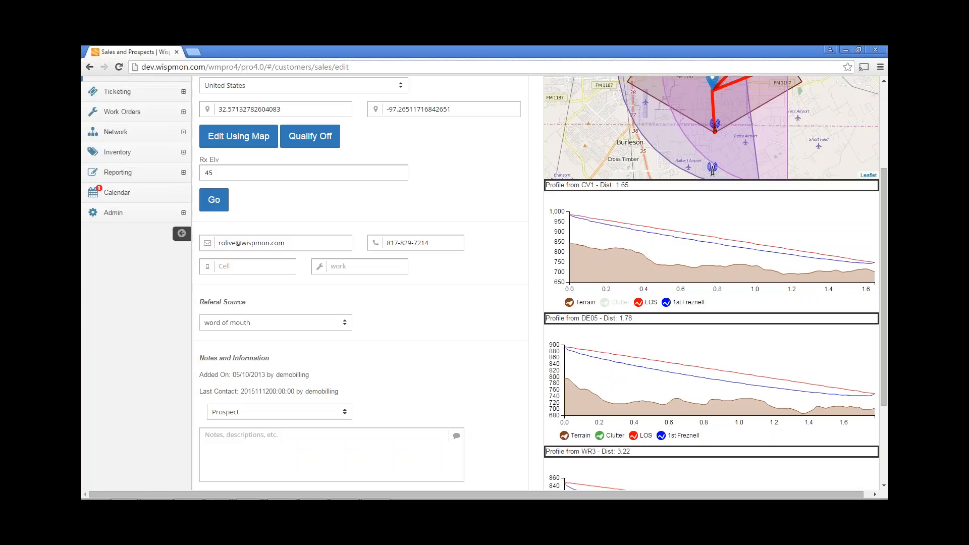
pyautogui.click(620, 302)
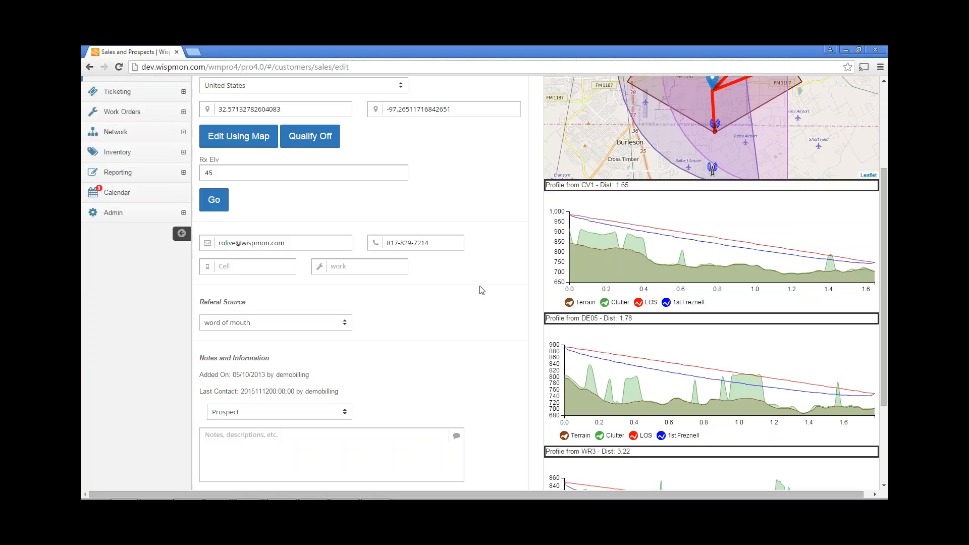
pyautogui.click(570, 302)
pyautogui.click(570, 302)
# Inspect the CV1 profile's elevation values at the receiver end, and view the remaining profiles down to WR3
pyautogui.doubleClick(585, 185)
pyautogui.moveTo(875, 286)
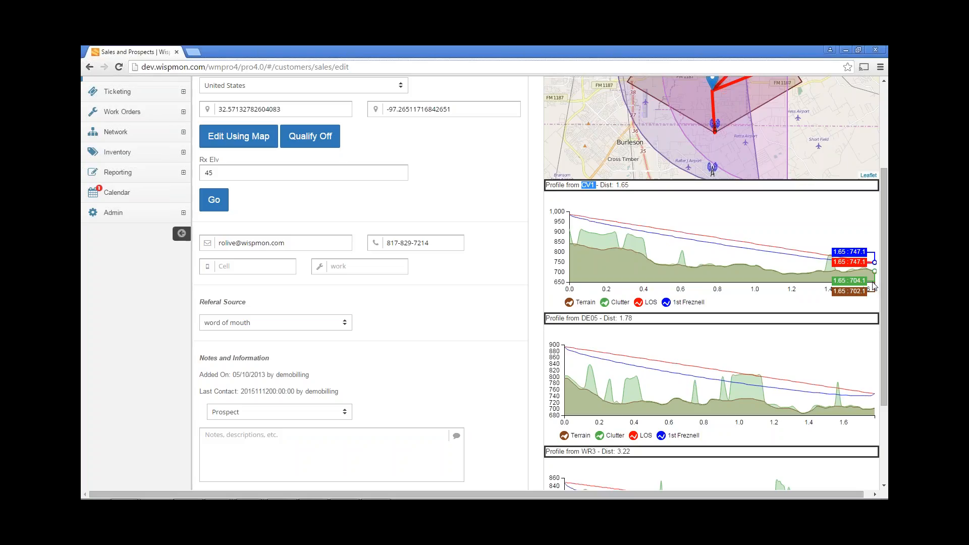
pyautogui.moveTo(885, 244); pyautogui.dragTo(886, 298)
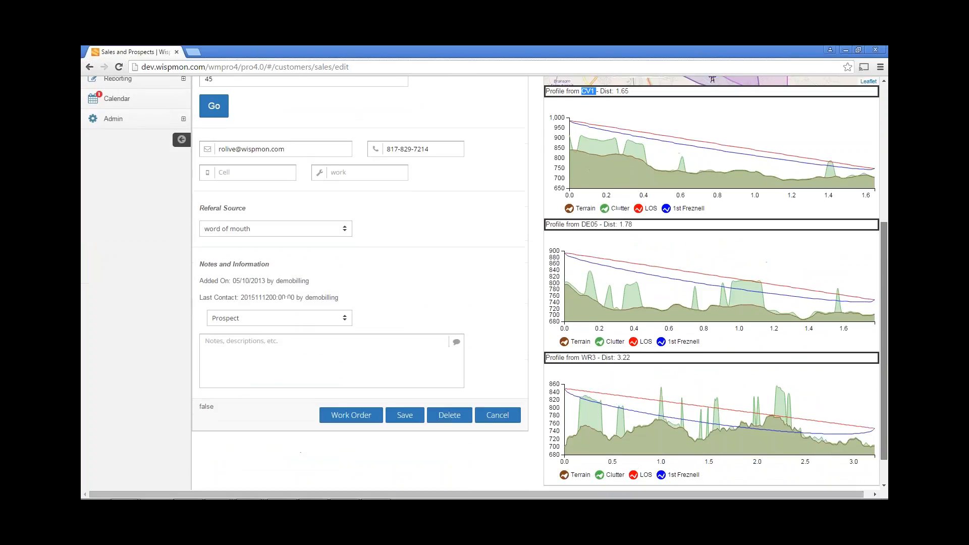